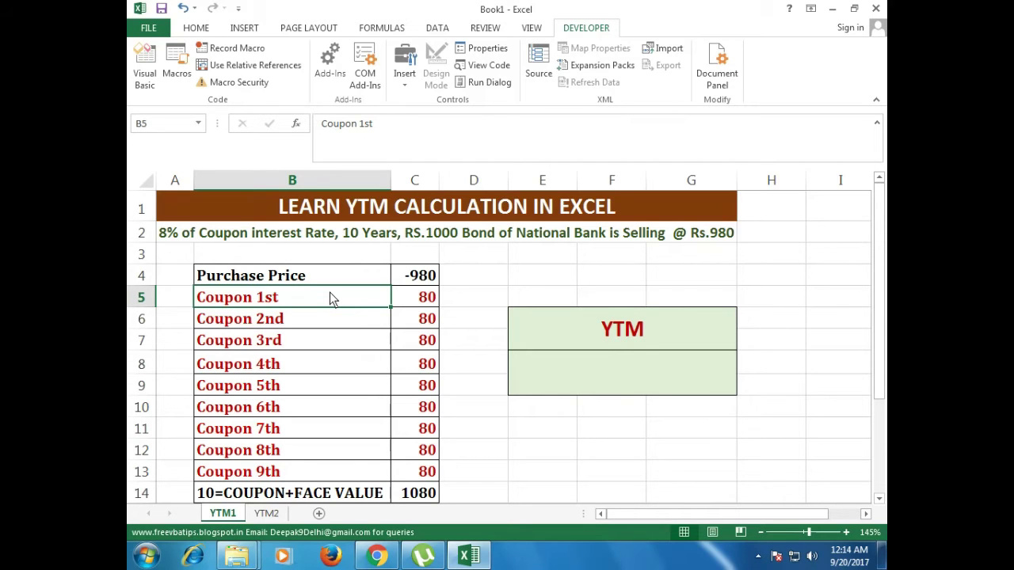
- Walk through the cash flows: the -980 purchase price, the nine 80 coupons in C5:C13, and the final coupon-plus-face row
left_click(417, 283)
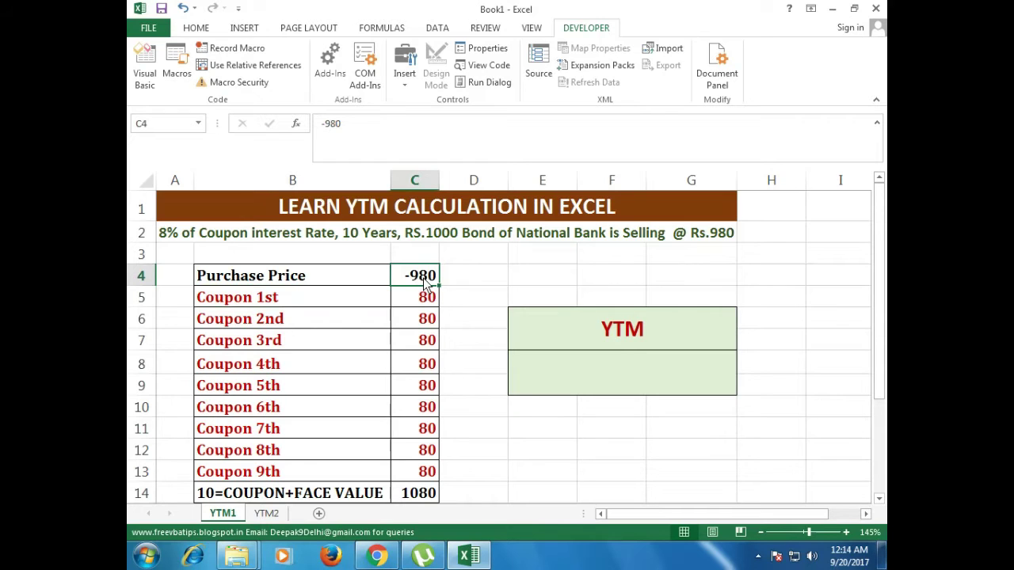
left_click(358, 285)
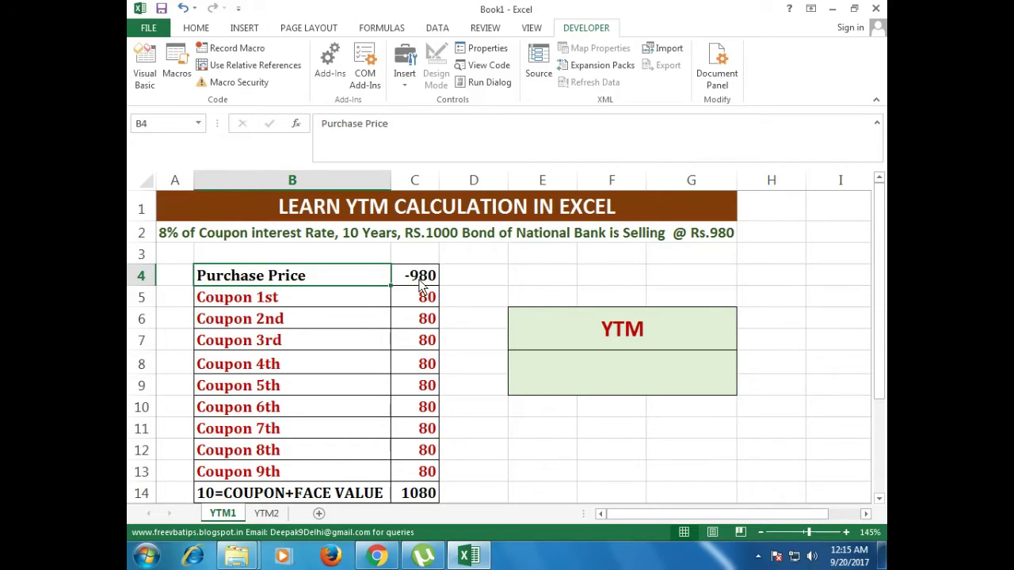
left_click(421, 287)
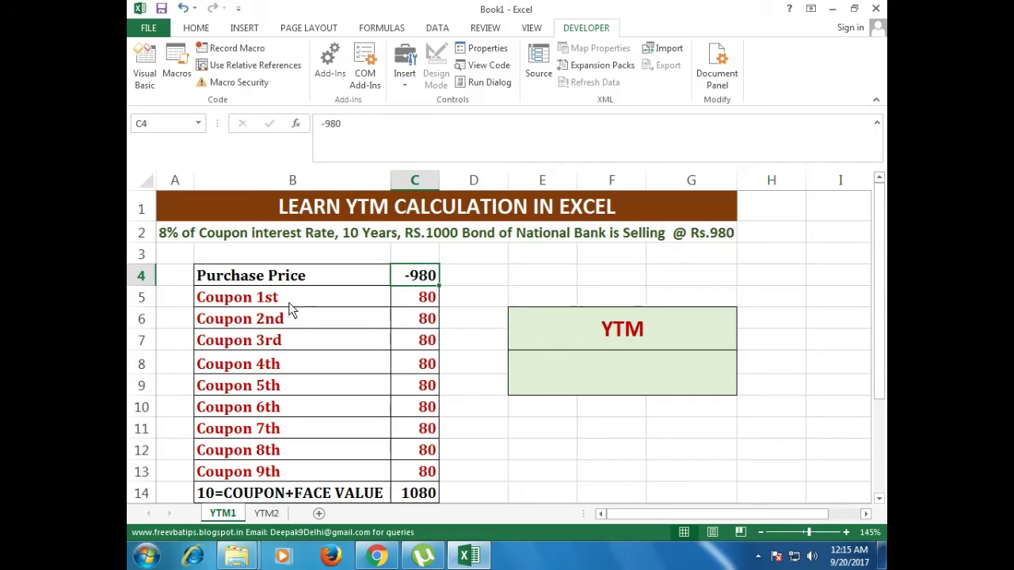
left_click_drag(292, 297, 403, 297)
left_click(419, 297)
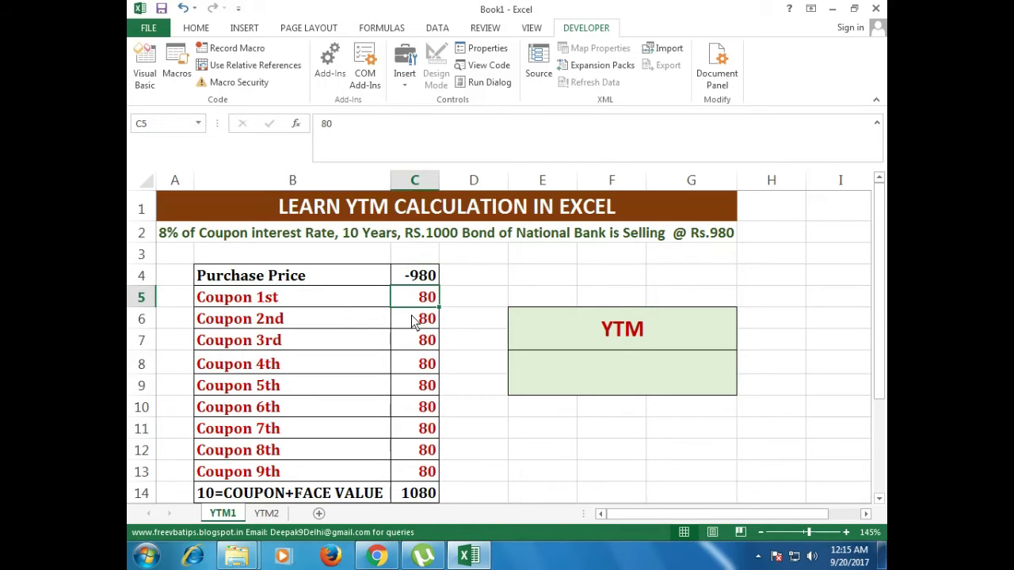
left_click(319, 299)
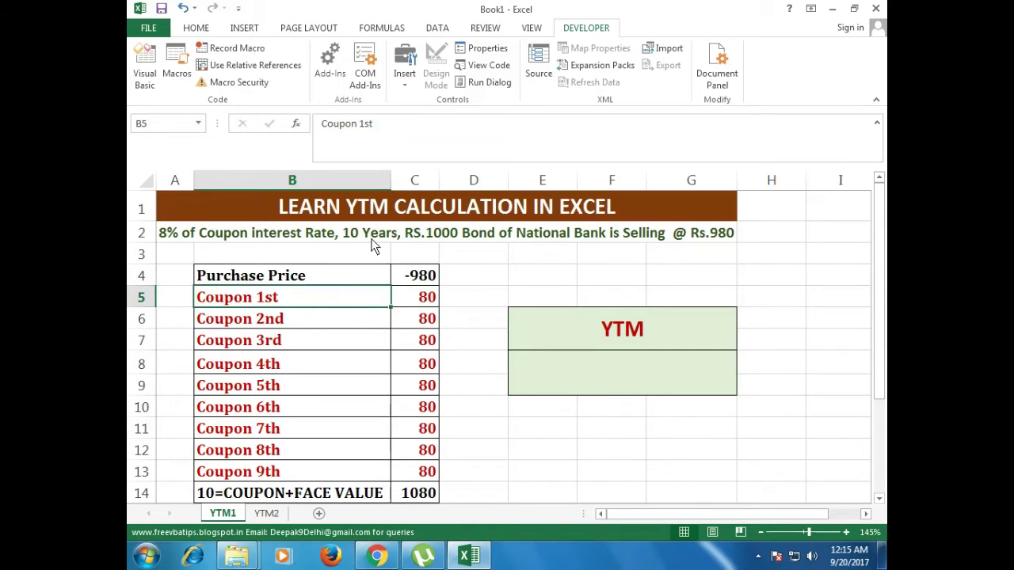
left_click_drag(329, 298, 339, 472)
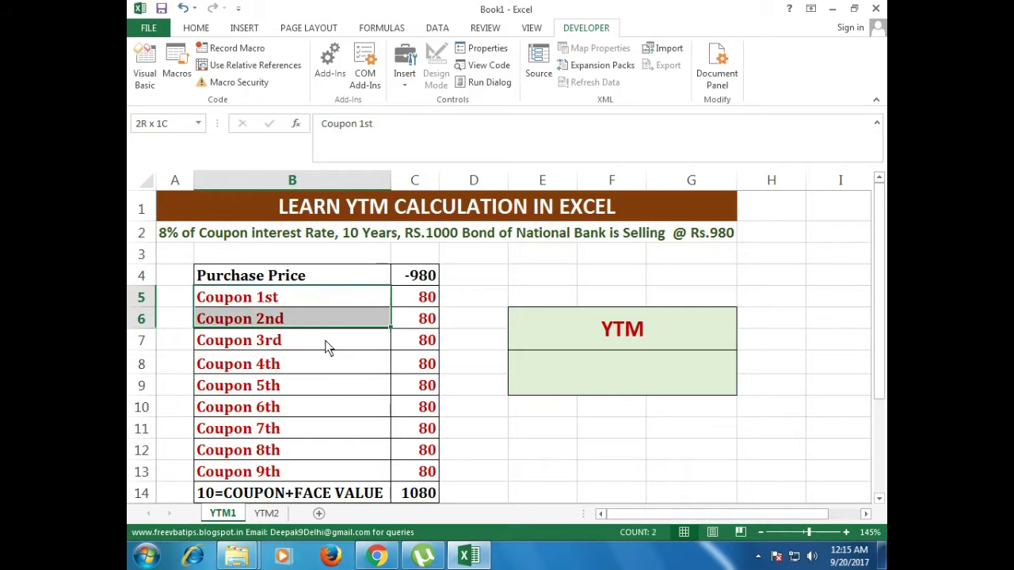
left_click(406, 473)
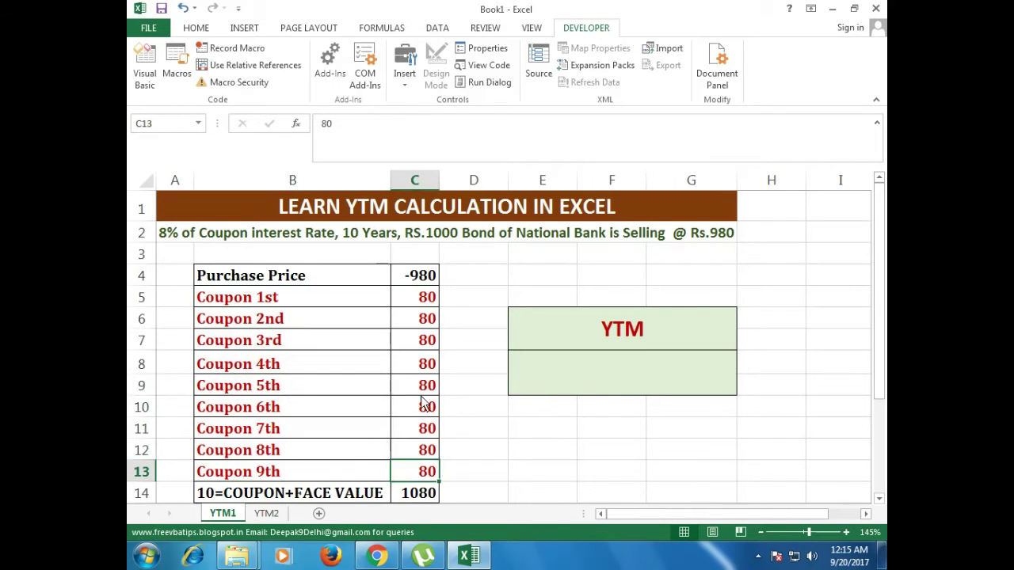
left_click_drag(420, 297, 412, 473)
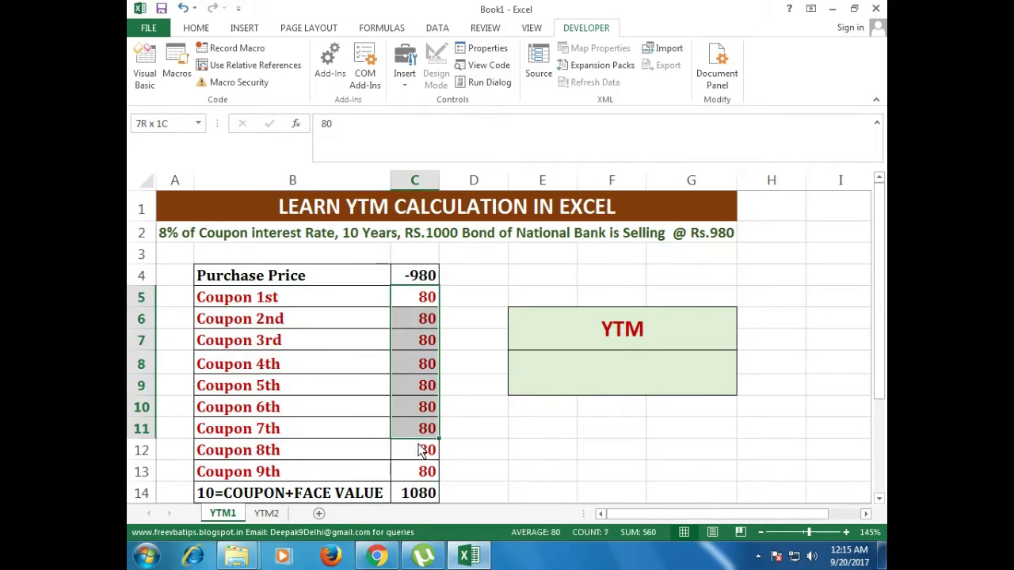
left_click(341, 498)
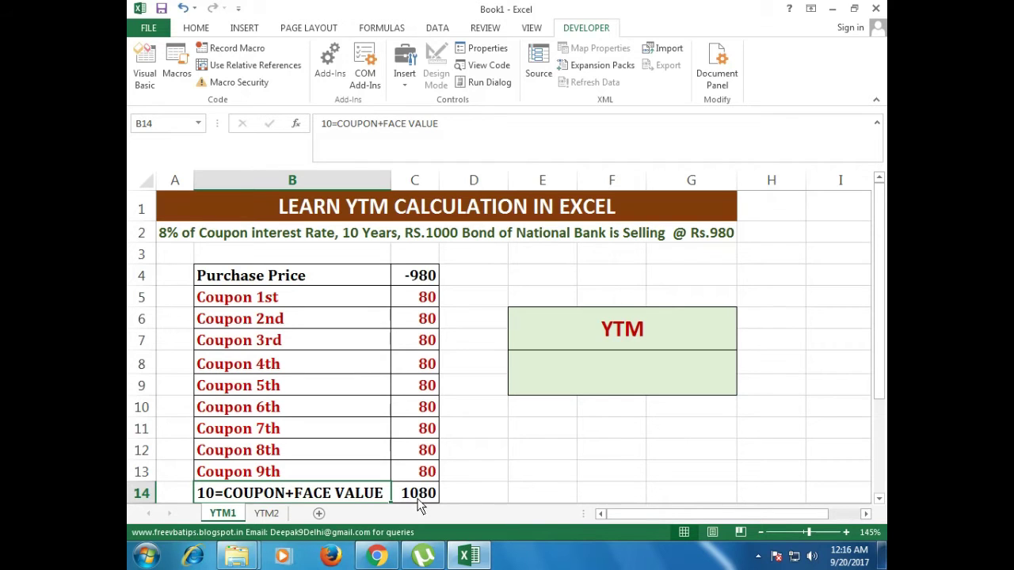
- In the empty YTM cell, search Insert Function for IRR and open its argument dialog
left_click(587, 378)
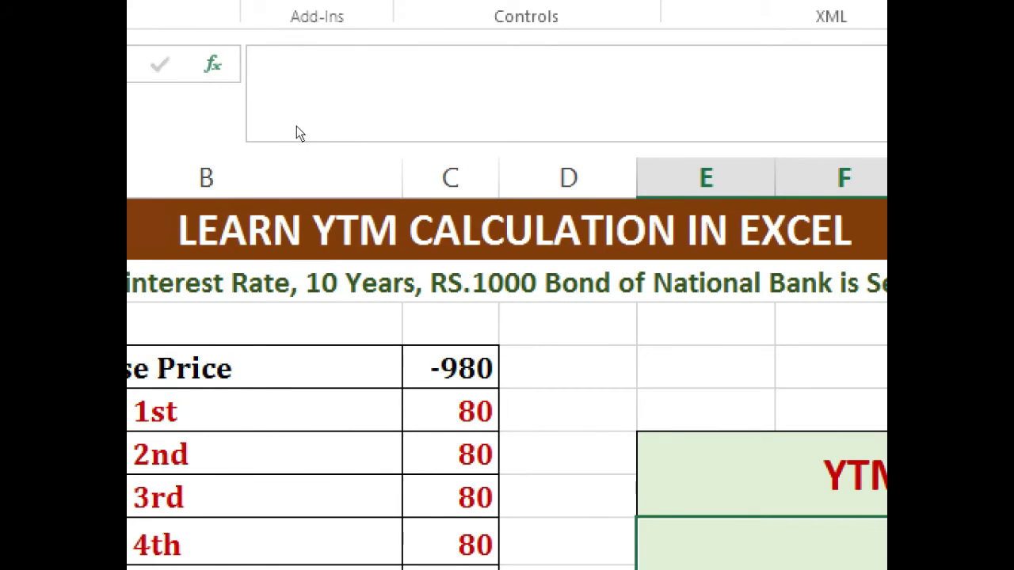
left_click(296, 128)
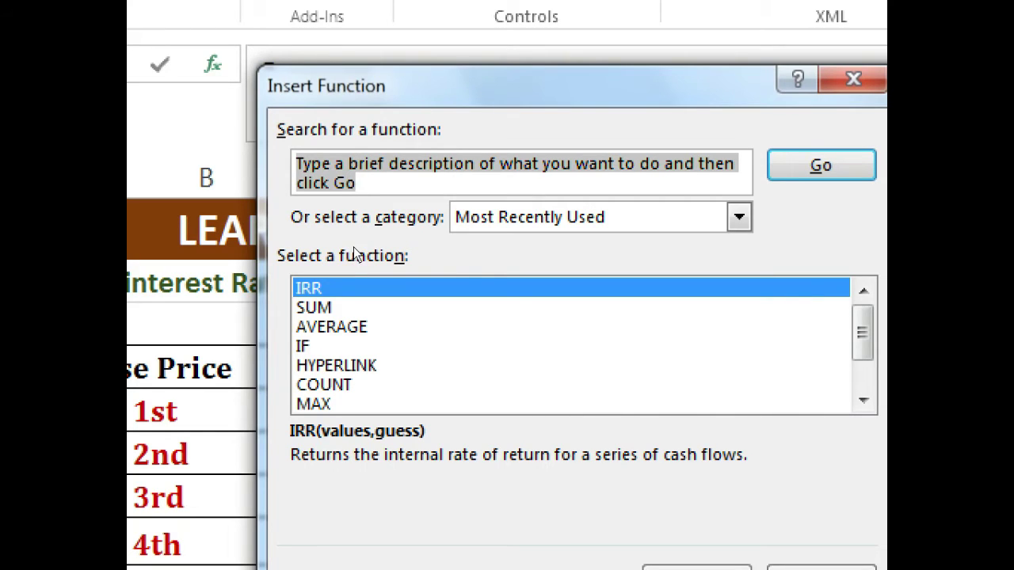
left_click_drag(380, 182, 334, 170)
type("IRR")
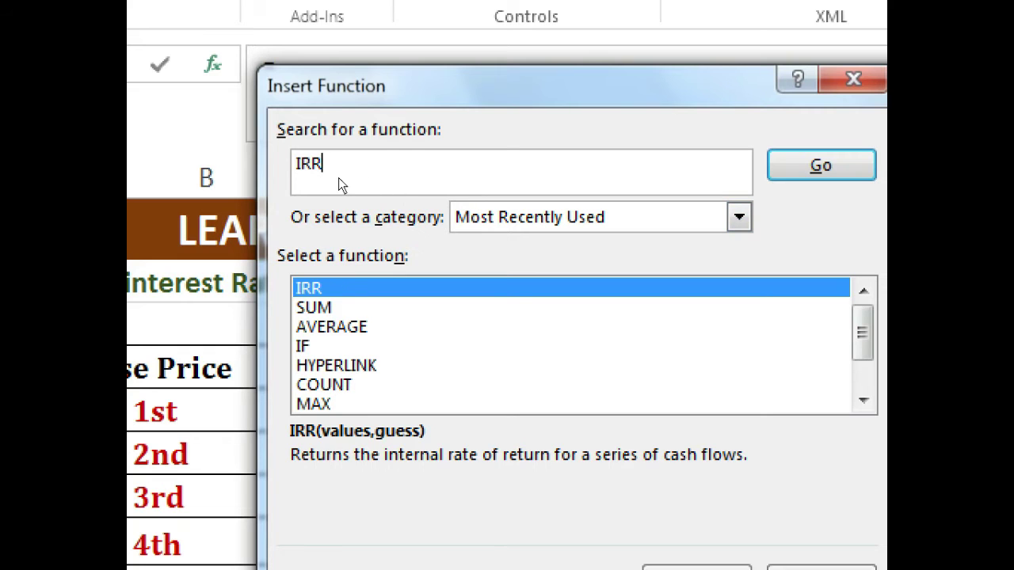
key("Return")
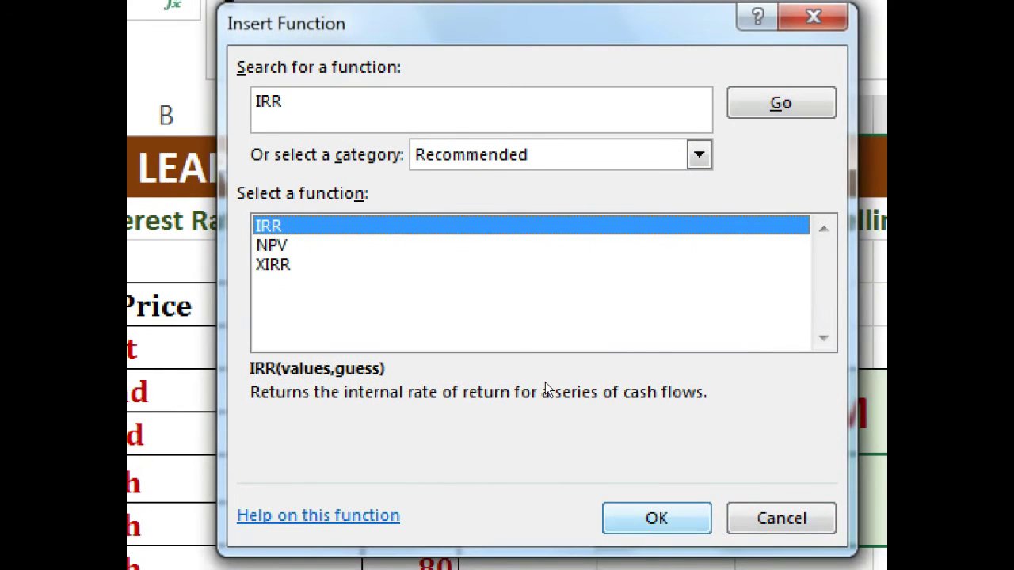
key("Return")
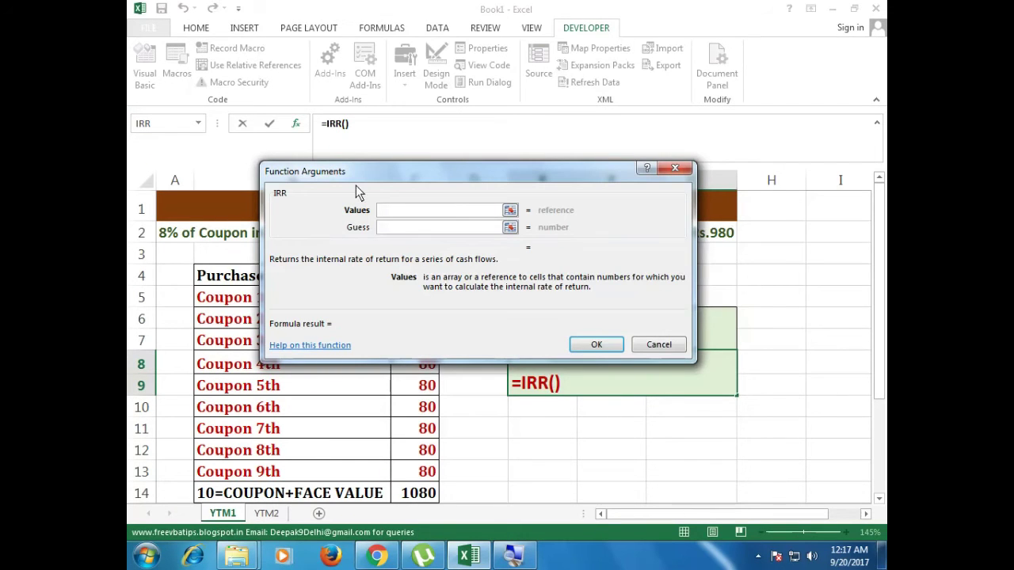
- Enter C4:C14 as the IRR Values so the YTM cell shows 8.30%
mouse_move(356, 185)
left_mouse_down()
mouse_move(514, 144)
mouse_move(553, 120)
left_mouse_up()
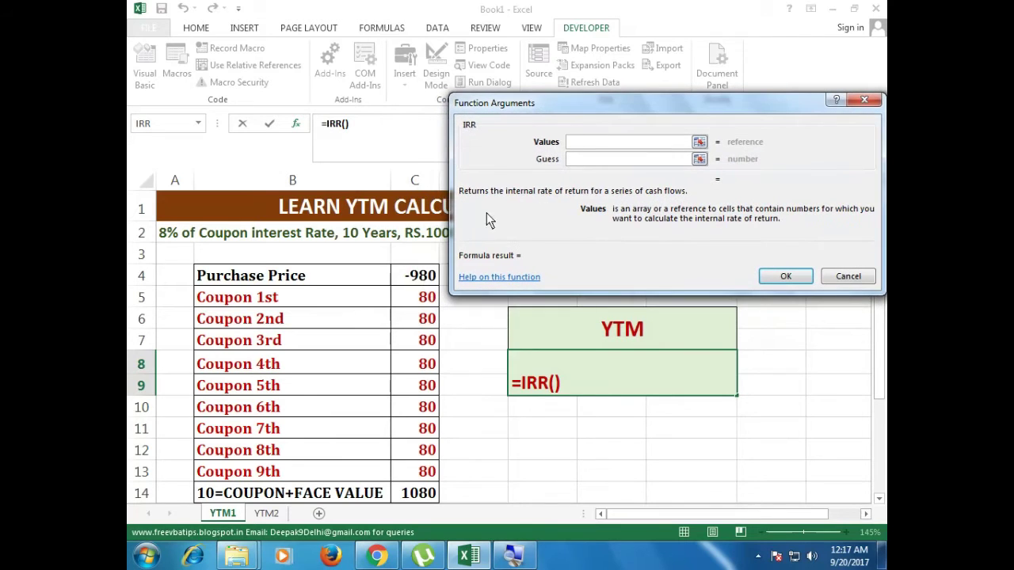
left_click_drag(420, 277, 413, 495)
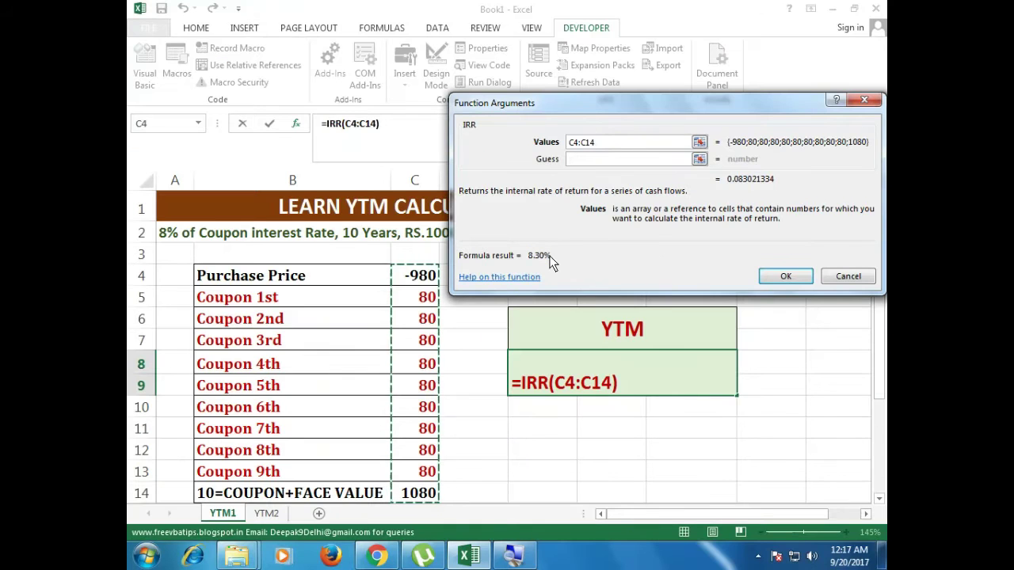
left_click(781, 276)
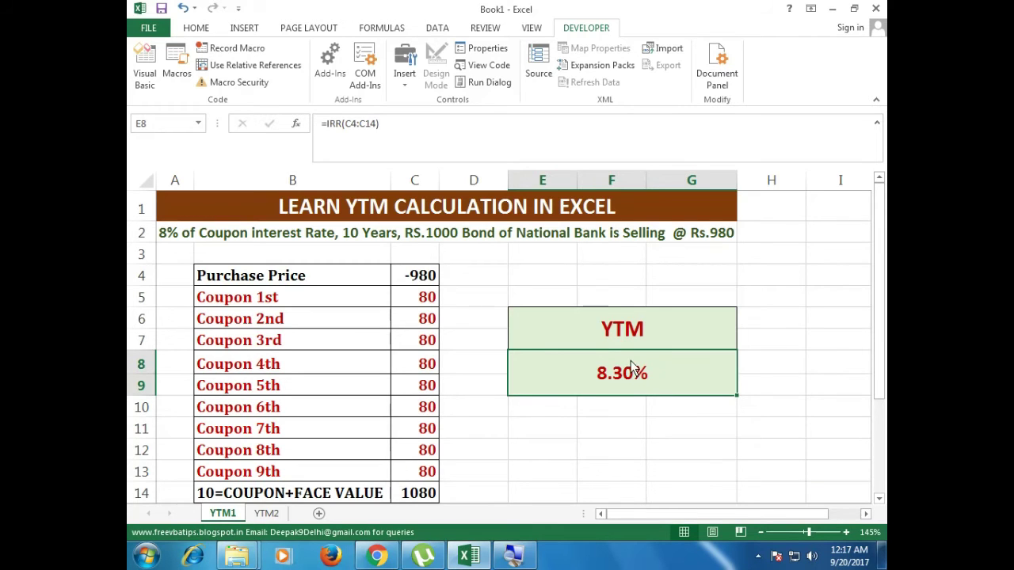
left_click_drag(427, 276, 428, 493)
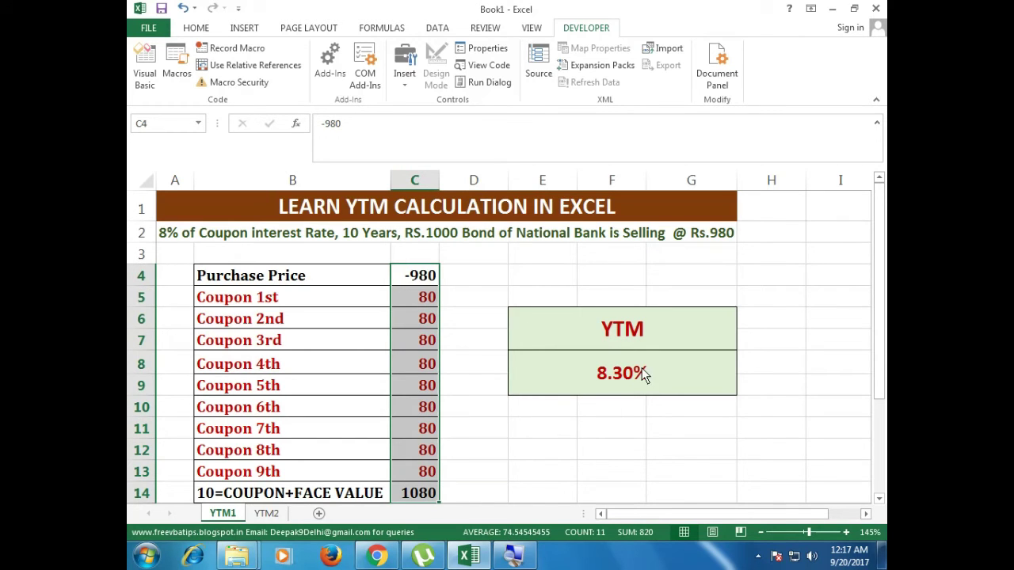
- Open the YTM2 sheet and review the bond description: coupon rate, 9-year term, Rs.1000 face value
left_click(270, 514)
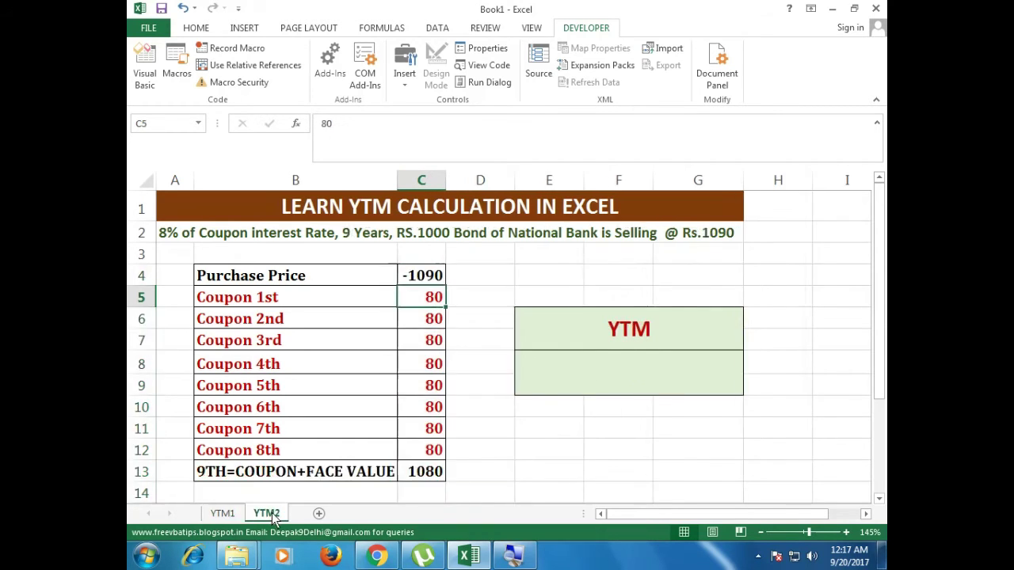
left_click(188, 238)
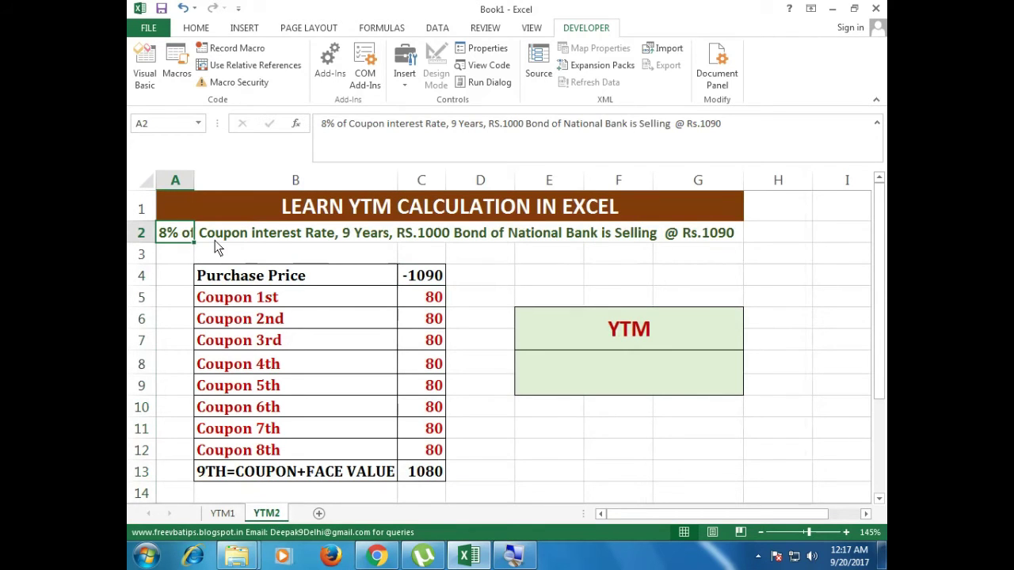
left_click(364, 233)
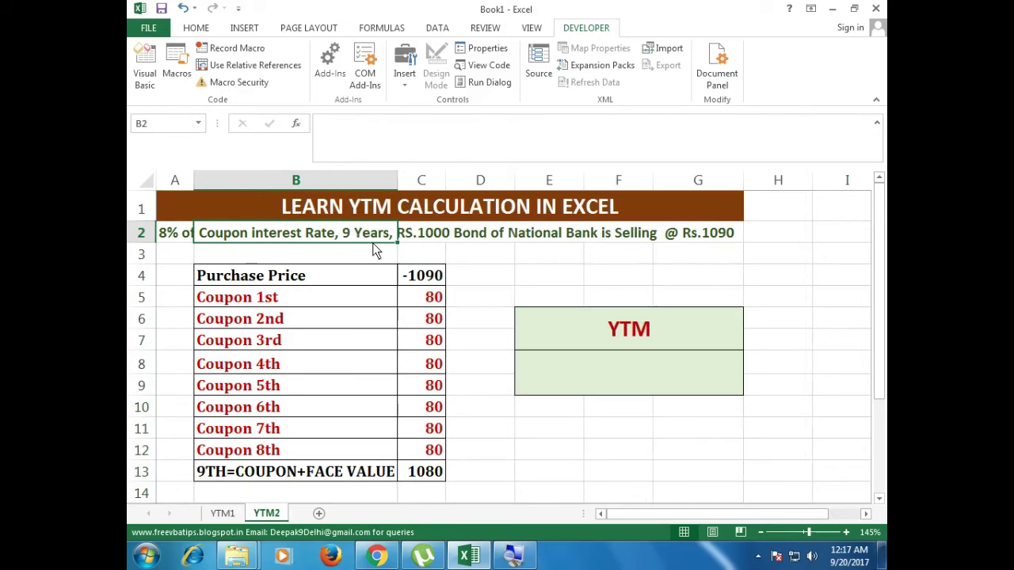
left_click(283, 473)
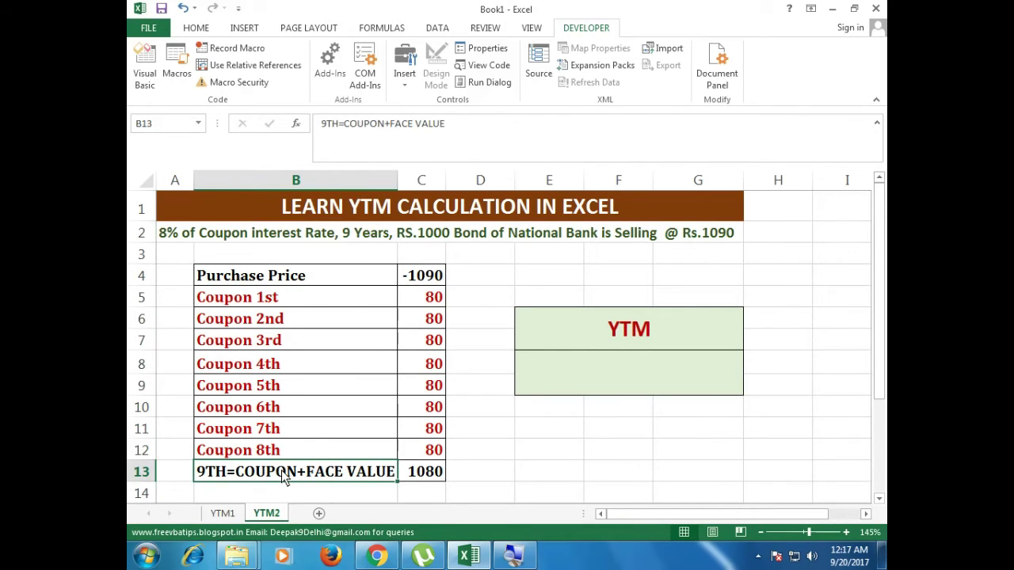
left_click(356, 241)
left_click(424, 238)
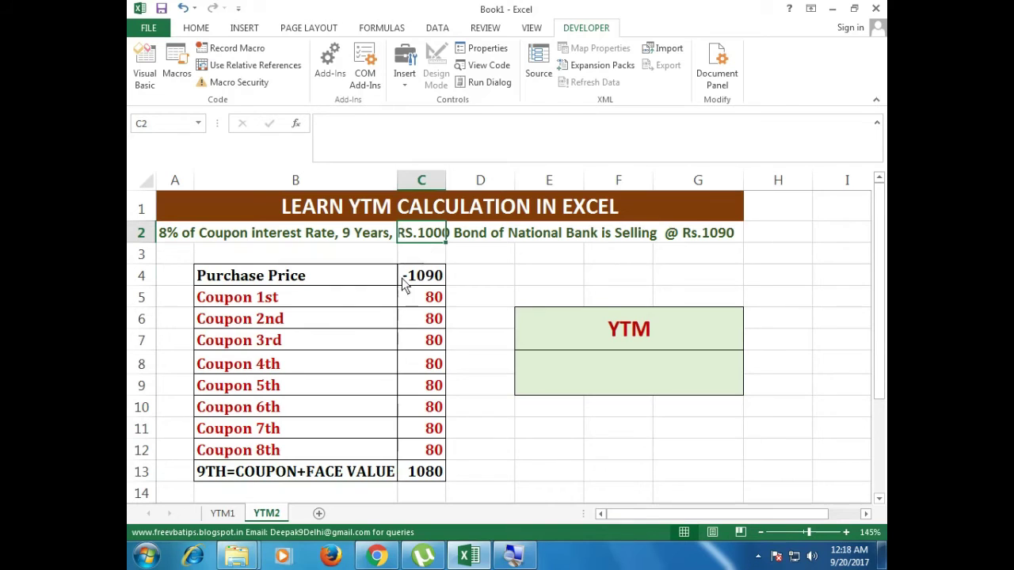
- Highlight the eight 80 coupons in C5:C12, the final-year row, and the -1090 purchase price in C4
left_click_drag(430, 301, 430, 450)
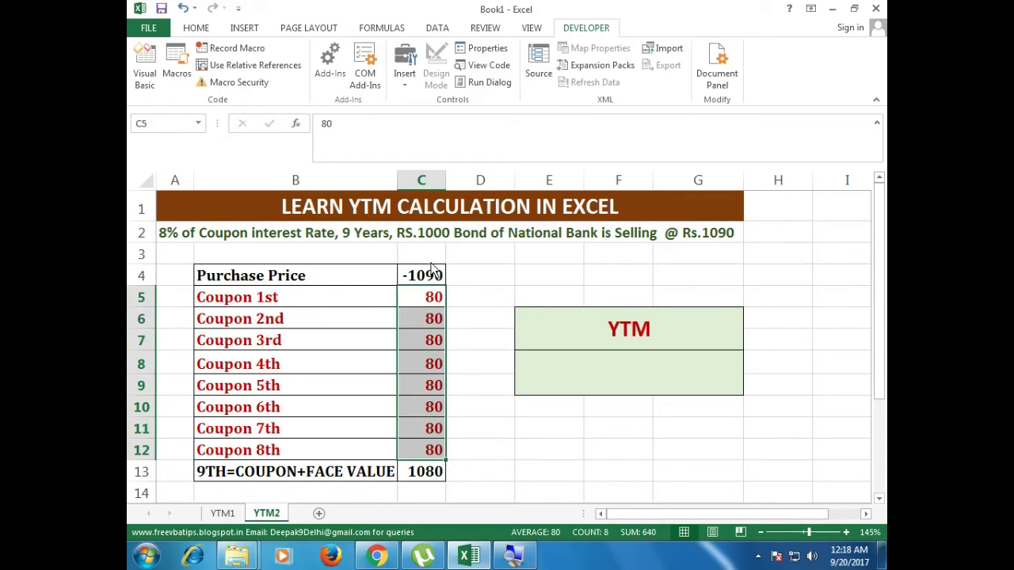
left_click(420, 305)
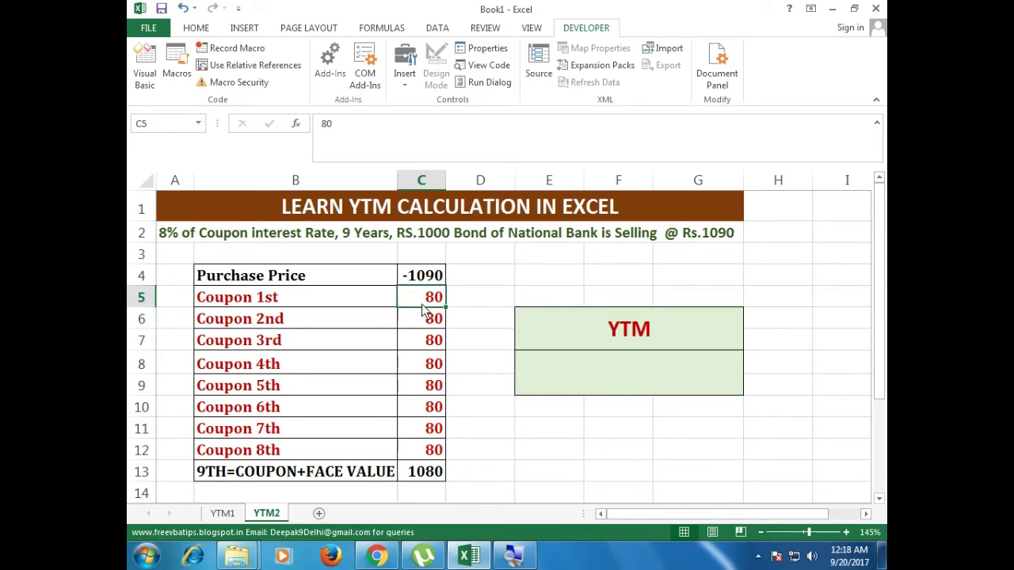
left_click_drag(424, 303, 434, 446)
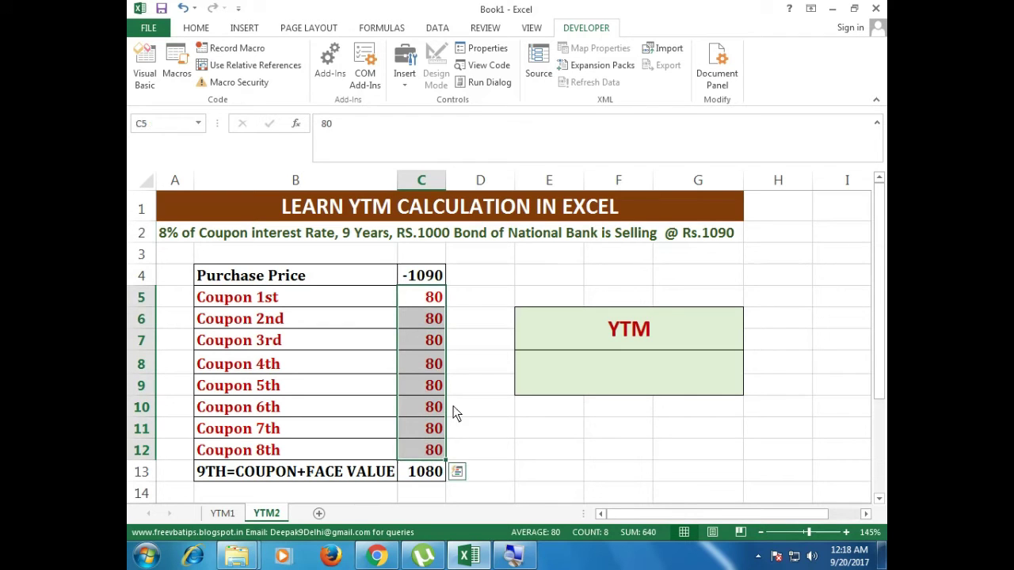
left_click(328, 471)
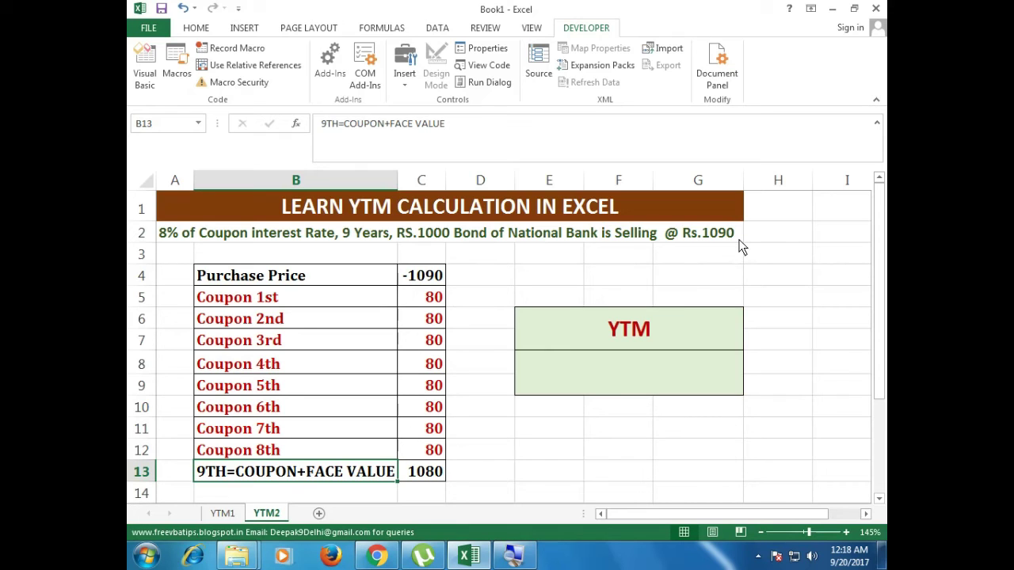
left_click(425, 274)
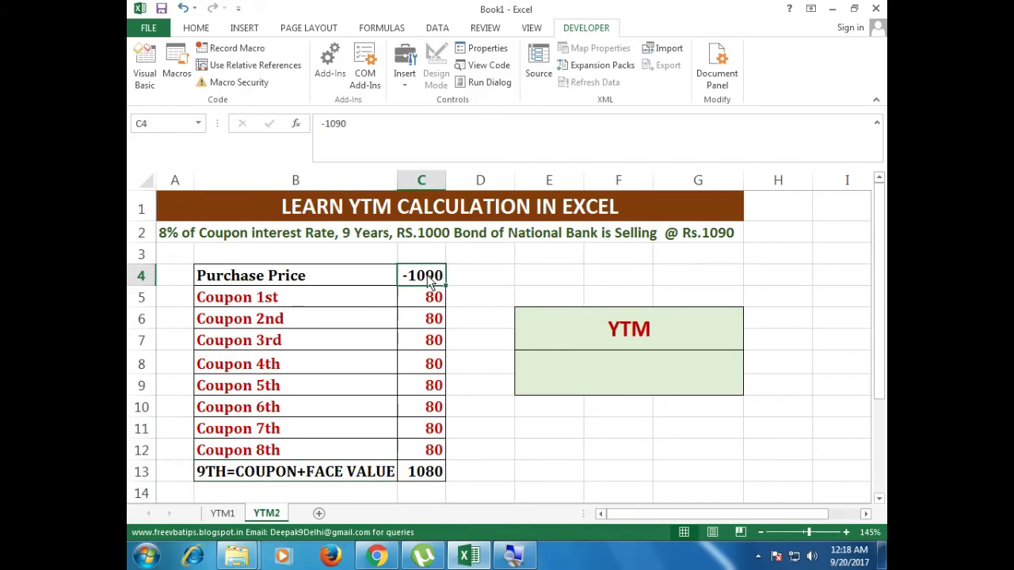
left_click_drag(378, 282, 427, 283)
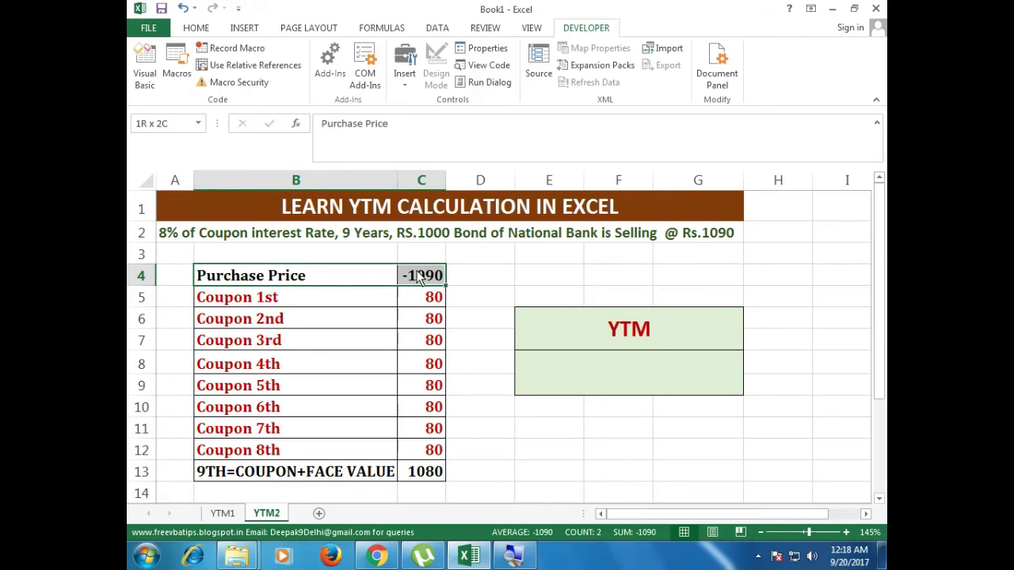
left_click_drag(331, 285, 416, 277)
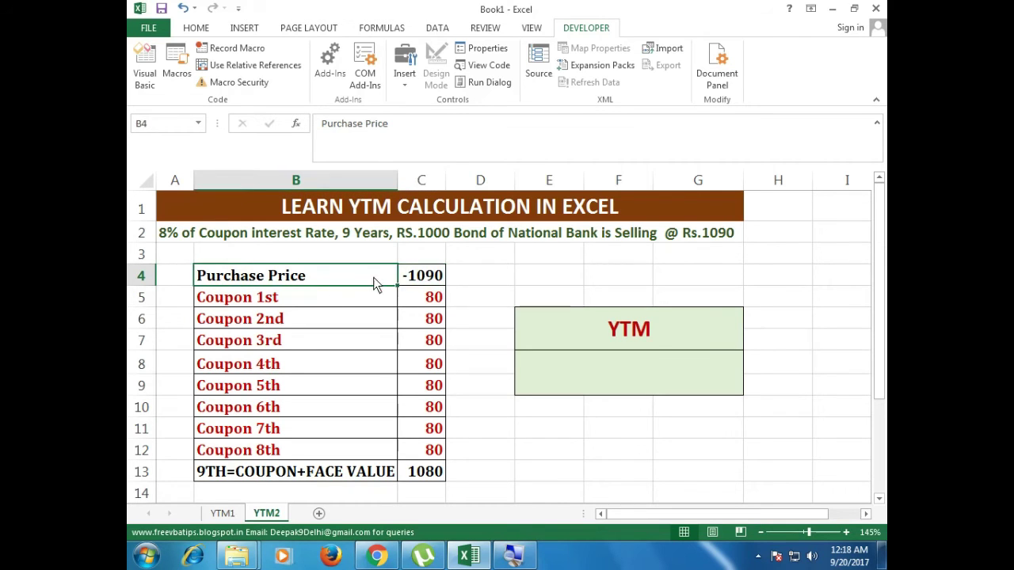
left_click(422, 277)
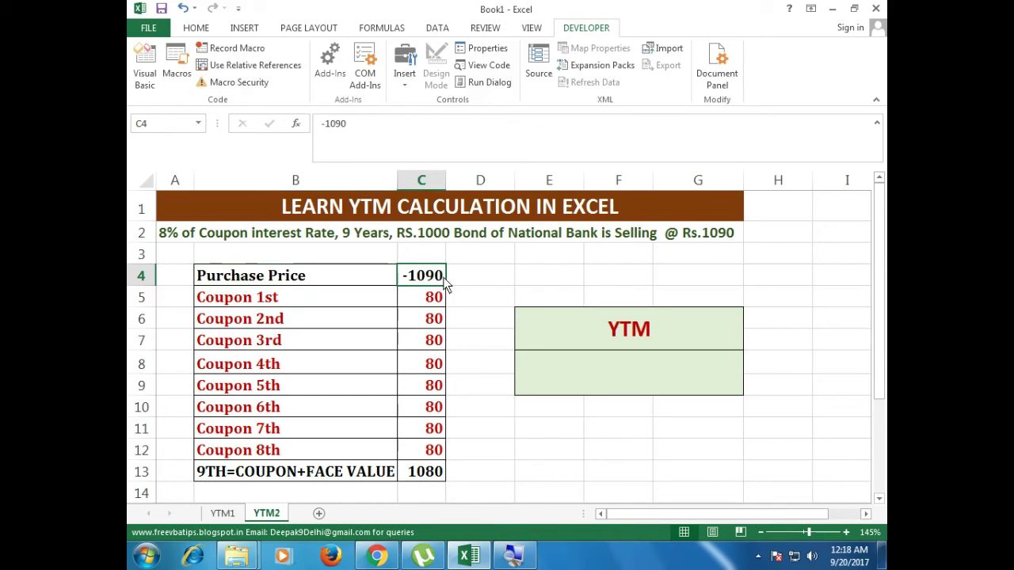
- Enter =IRR(C4:C13) in YTM cell E8 through Insert Function, giving a 6.64% yield
left_click(569, 379)
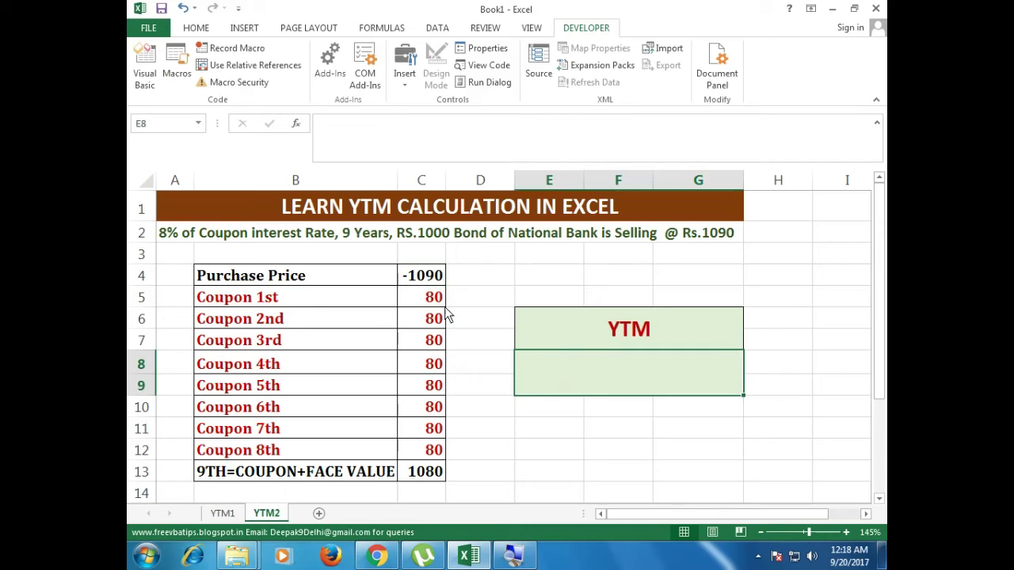
left_click(295, 125)
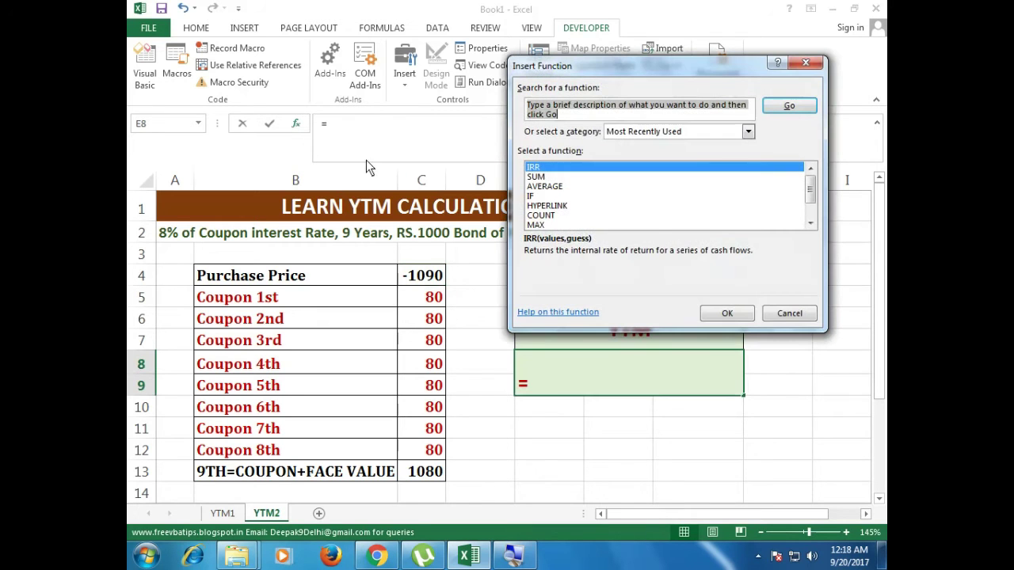
left_click(548, 169)
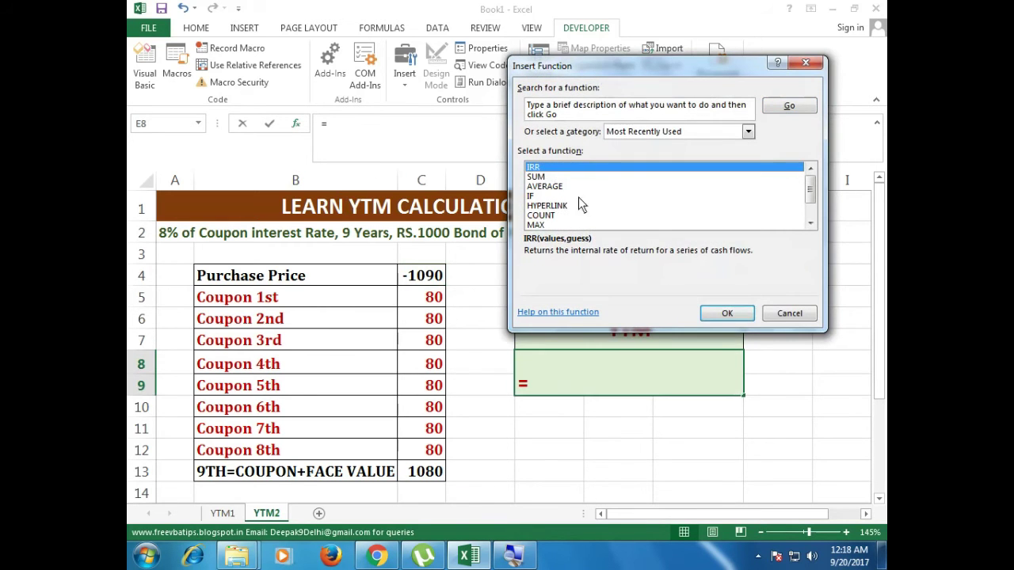
left_click(725, 313)
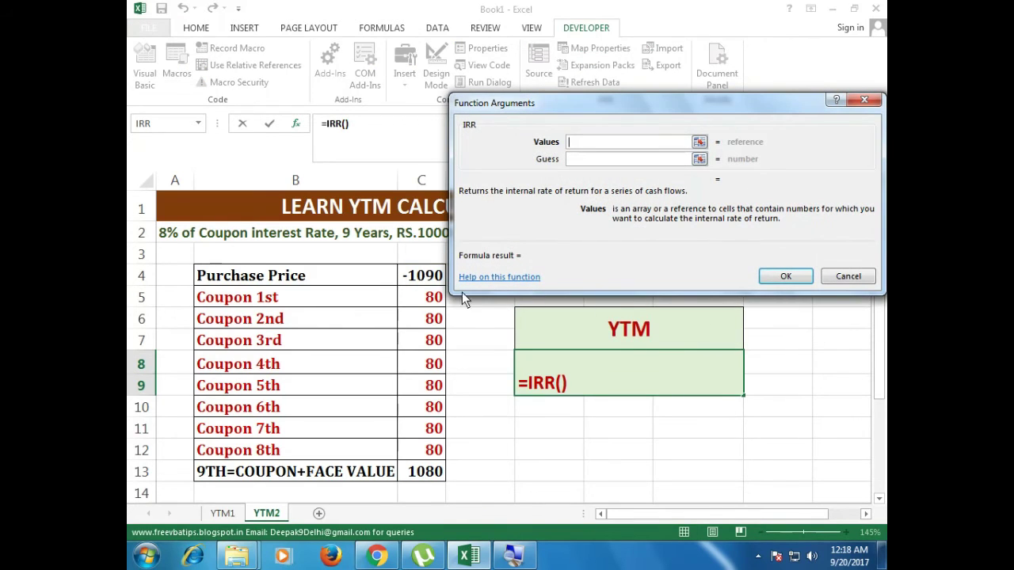
left_click_drag(404, 278, 424, 471)
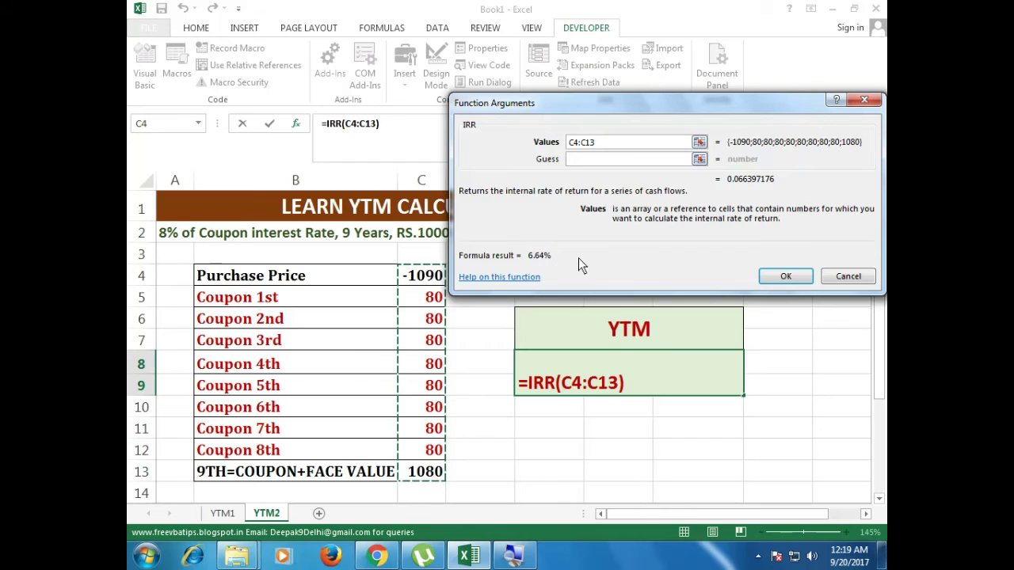
left_click(780, 278)
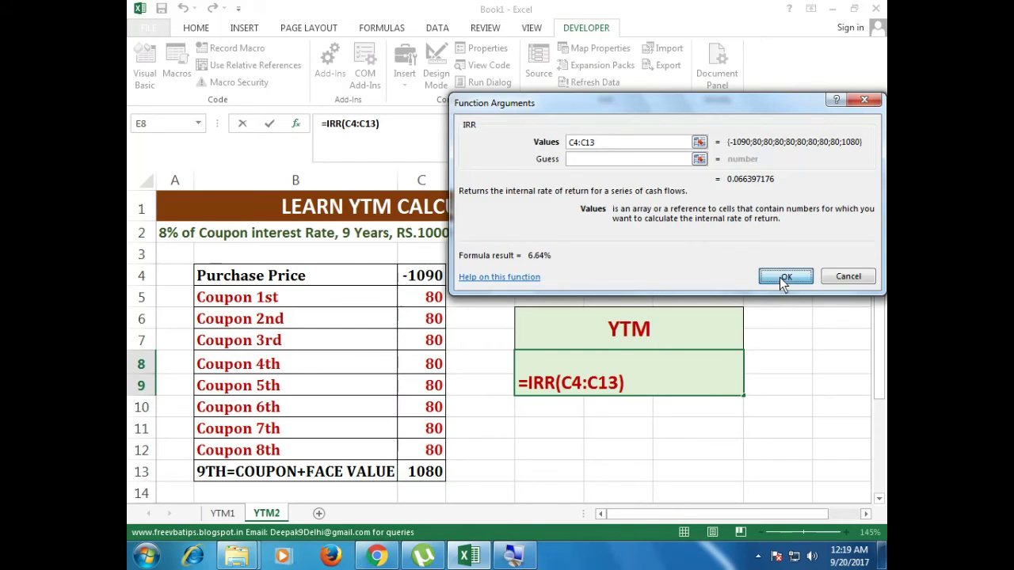